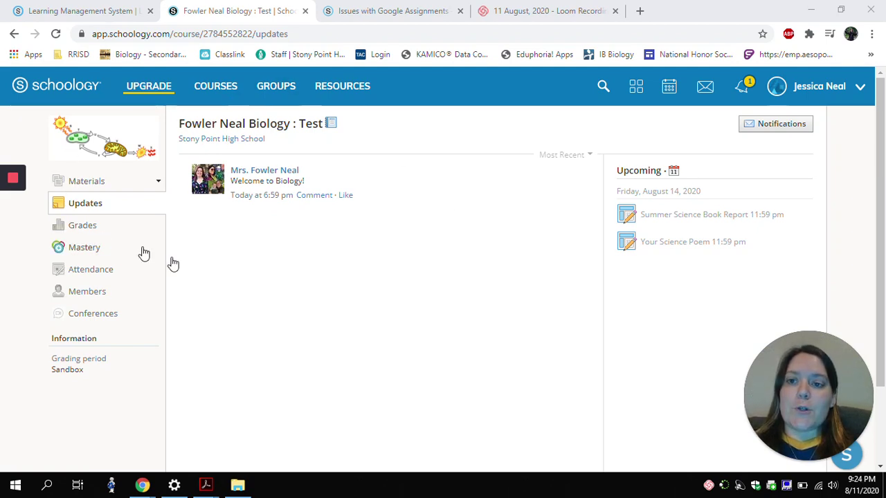
Open the course Materials and browse the Unit 1.1 folder's items.
left_click(221, 100)
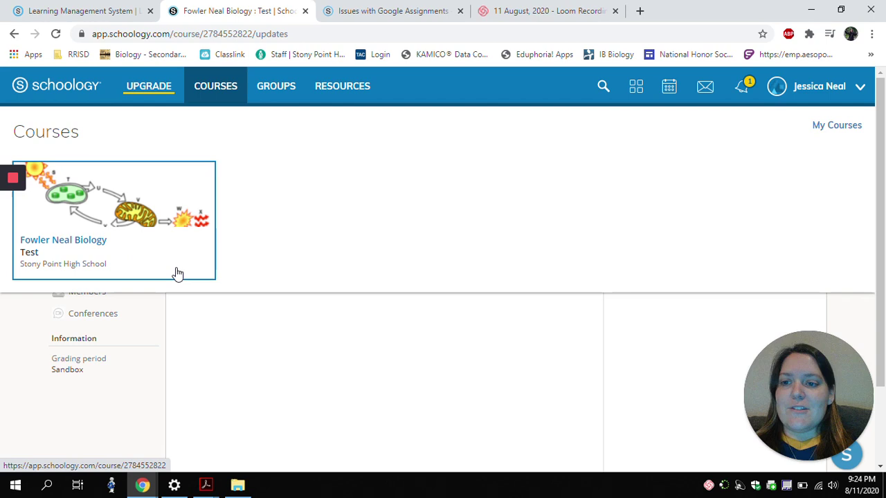
left_click(259, 342)
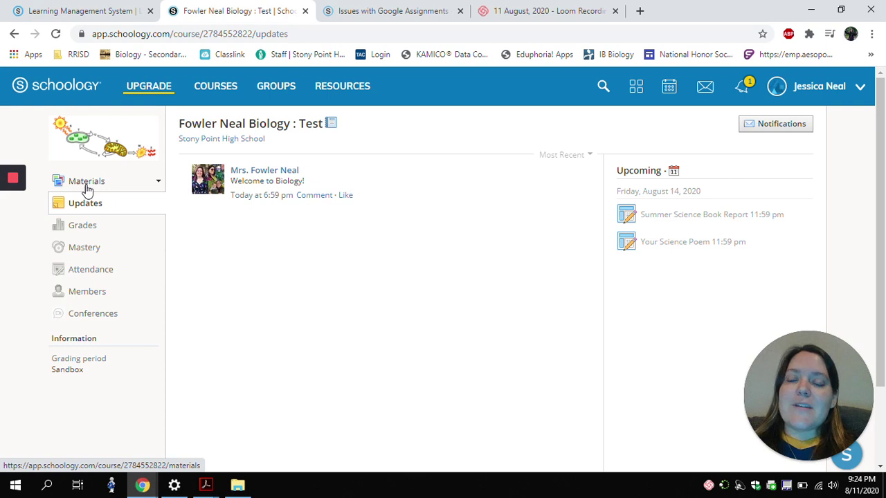
left_click(86, 182)
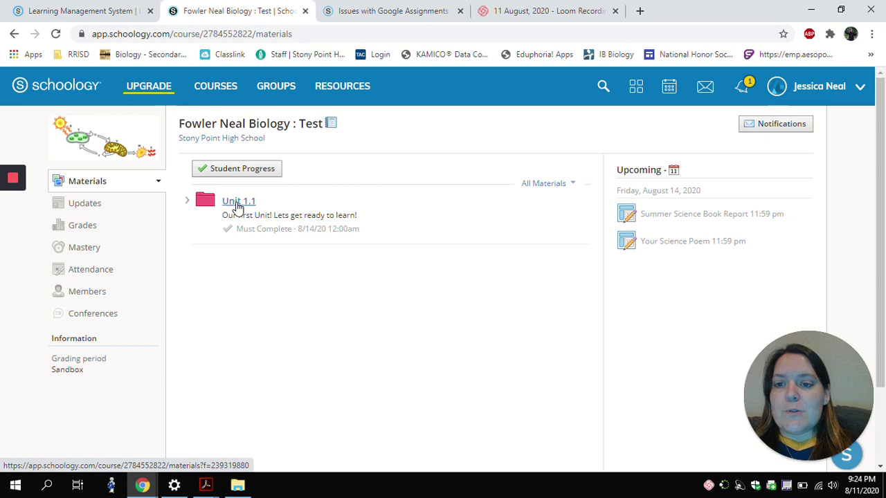
left_click(237, 204)
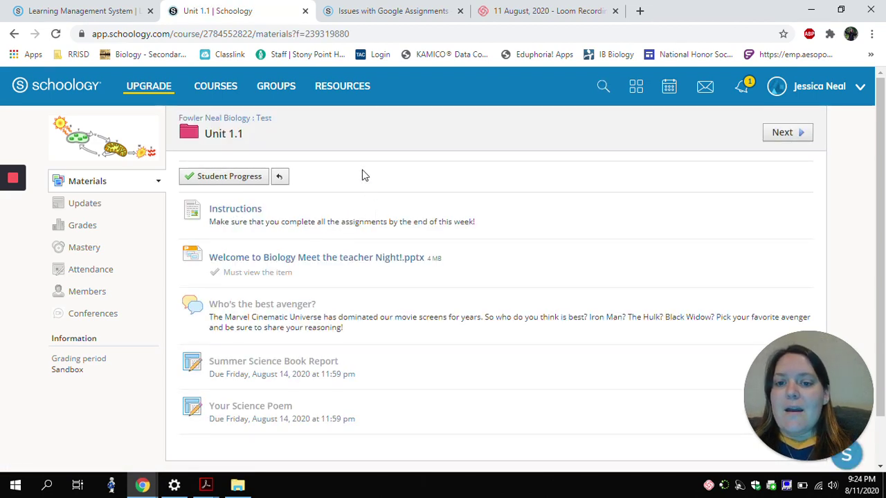
scroll(362, 175, "down", 1)
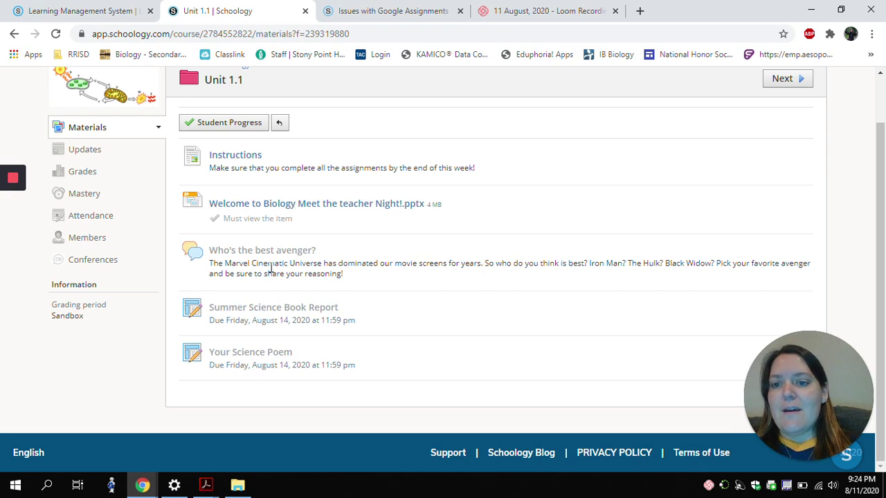
scroll(270, 268, "up", 1)
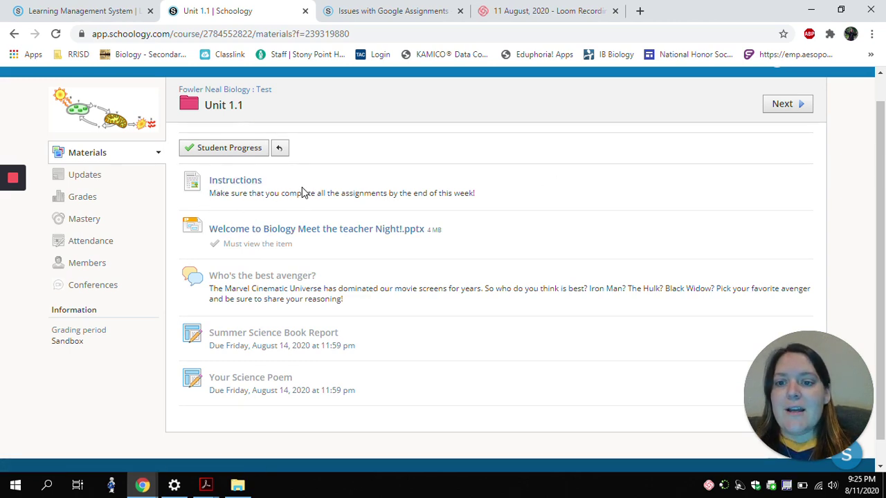
View the Welcome to Biology Meet the teacher Night slideshow, then return to Unit 1.1.
left_click(267, 236)
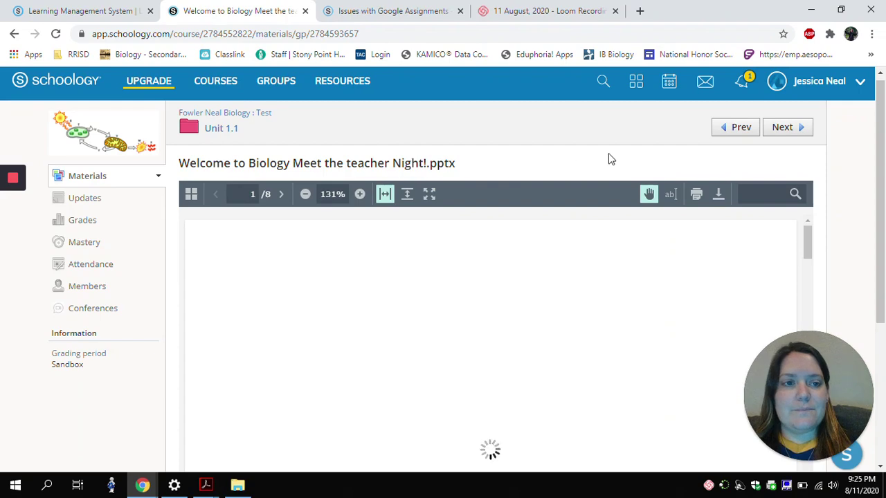
scroll(531, 272, "down", 5)
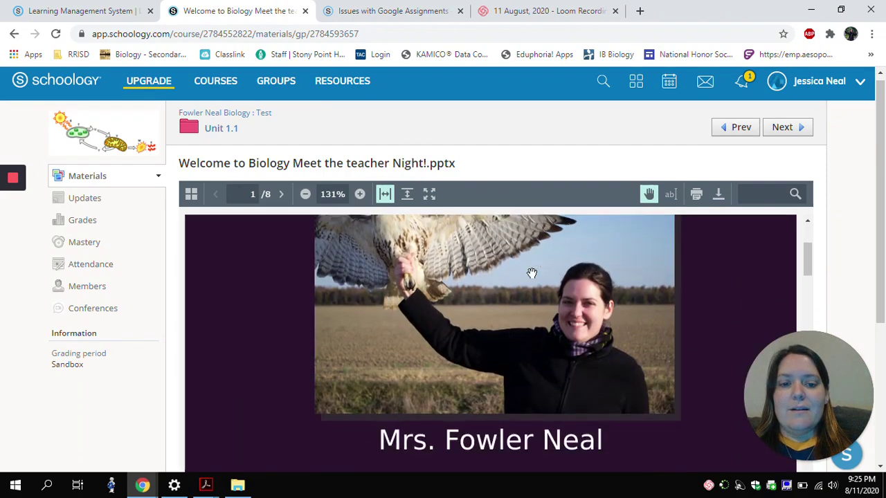
scroll(530, 275, "up", 5)
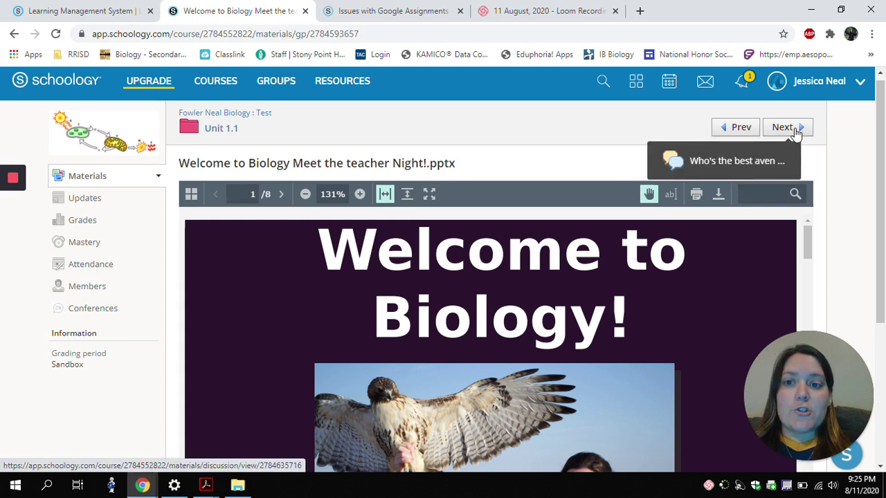
left_click(223, 131)
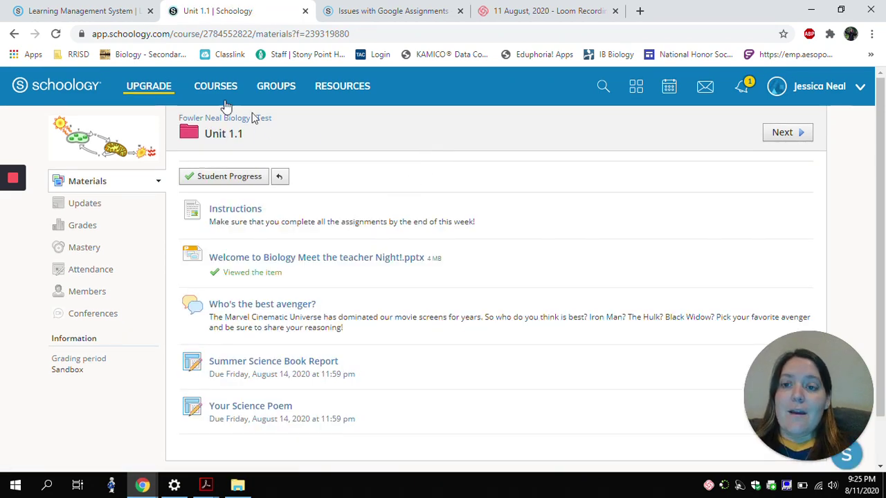
left_click_drag(365, 311, 396, 281)
Post the comment 'Spiderman, he's the funniest' on the Who's the best avenger? discussion.
left_click(395, 281)
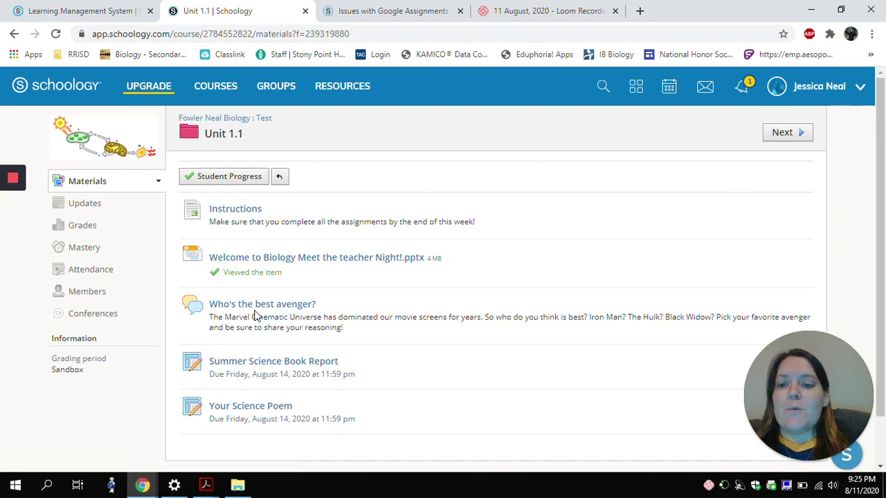
left_click(253, 305)
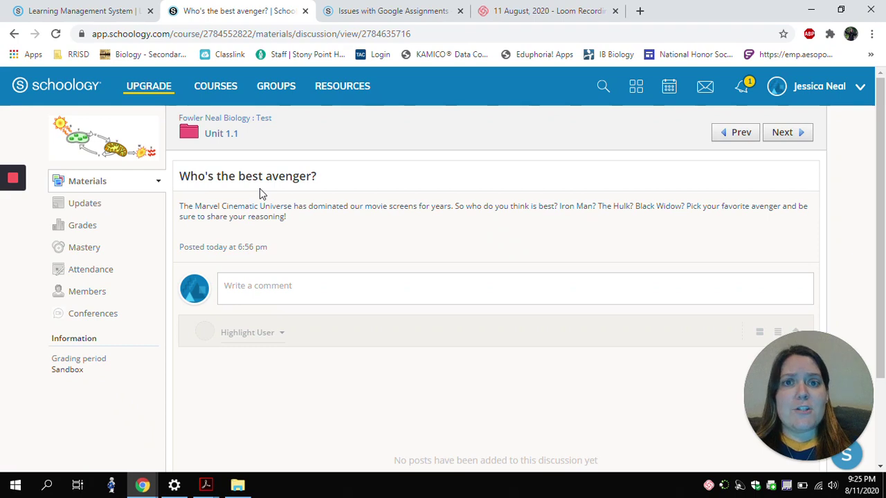
left_click(301, 283)
type("S")
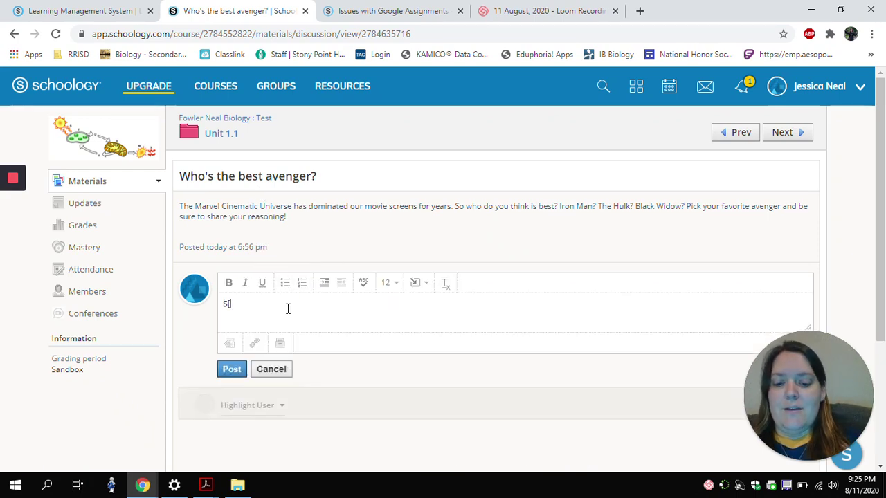
type("piderm")
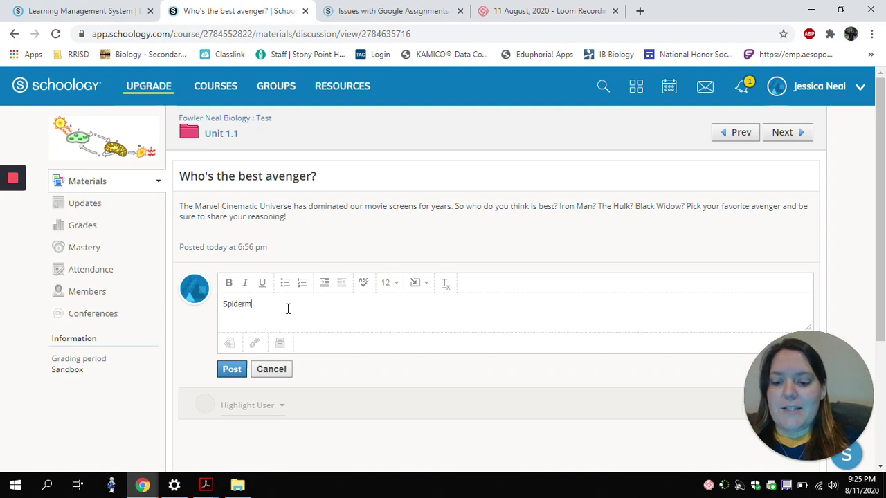
type("an, he's the funniest")
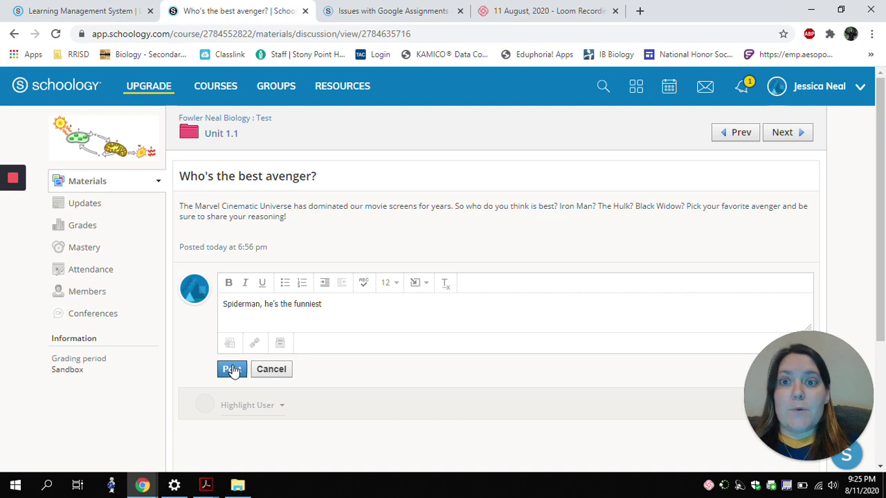
left_click(233, 372)
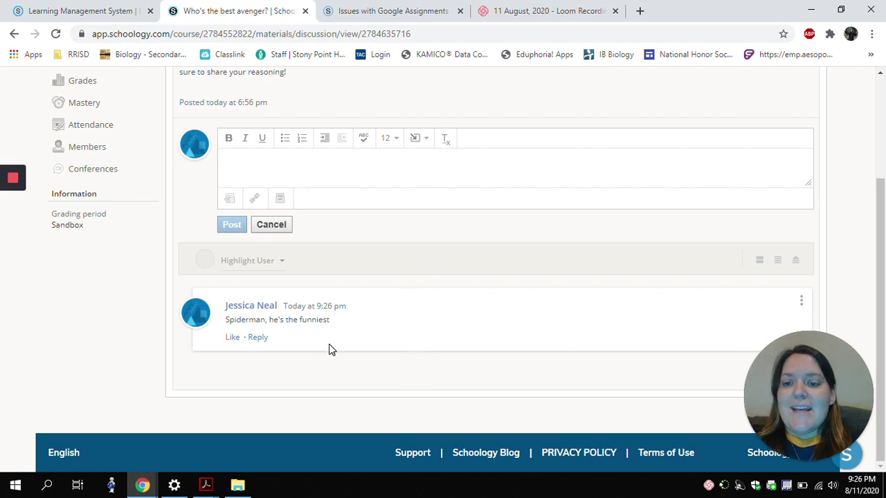
left_click(257, 337)
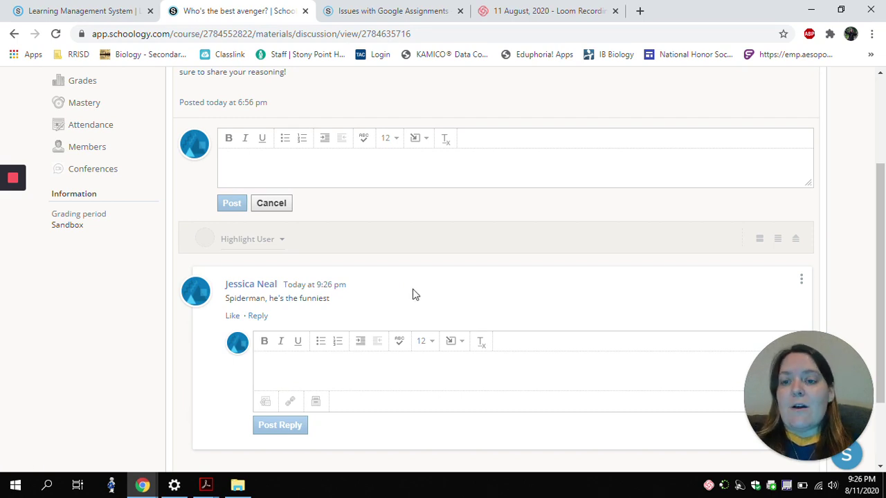
scroll(412, 295, "up", 3)
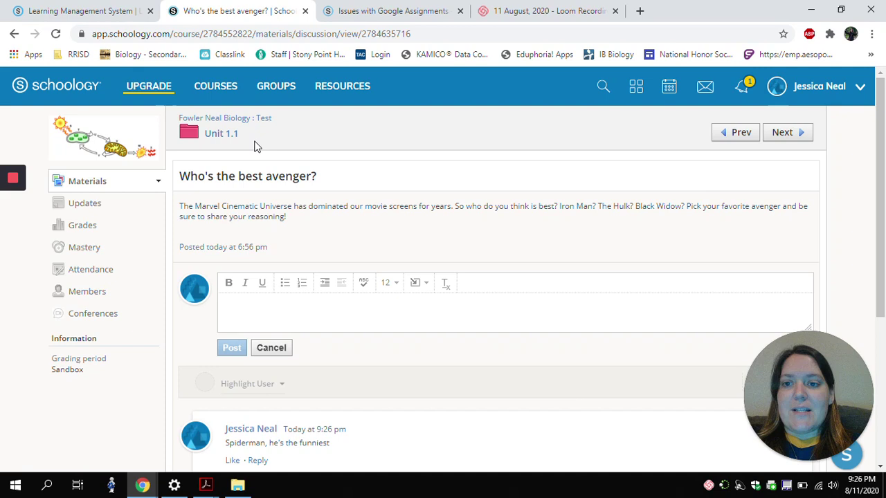
Open the Summer Science Book Report assignment and view its My Document Google Slides report.
left_click(789, 138)
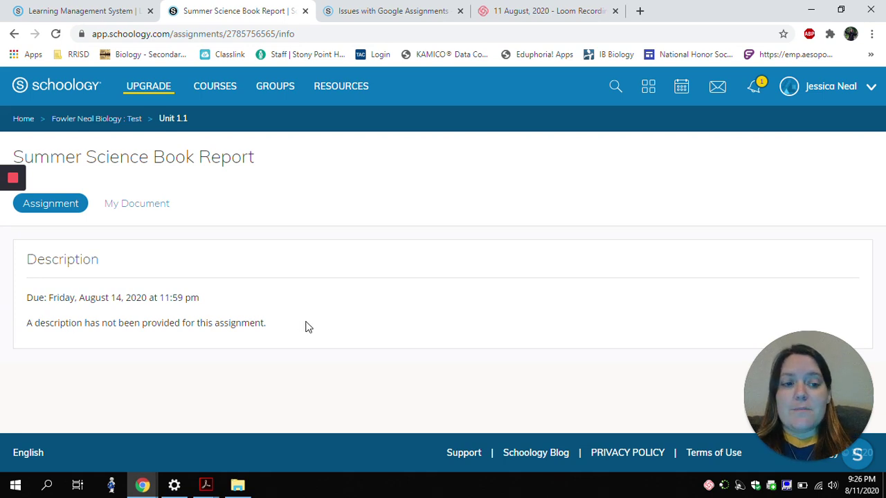
left_click(138, 204)
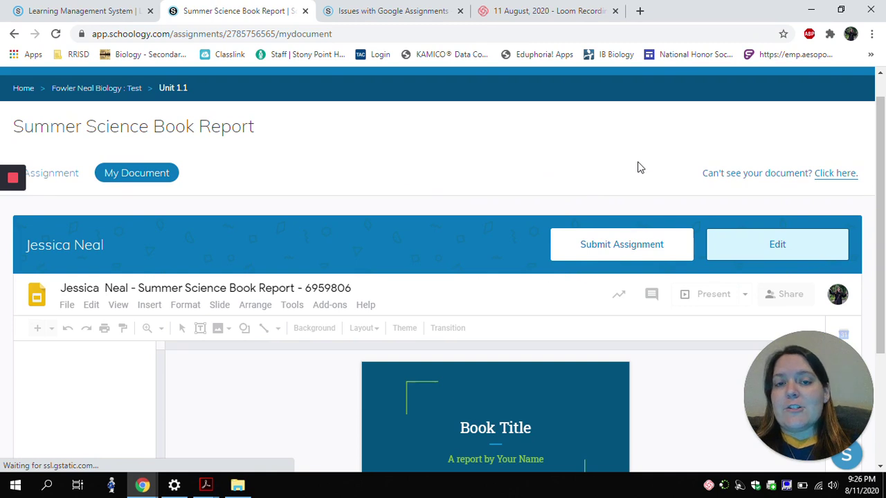
Replace the placeholder book title with 'Parasite Rex'.
scroll(463, 180, "down", 1)
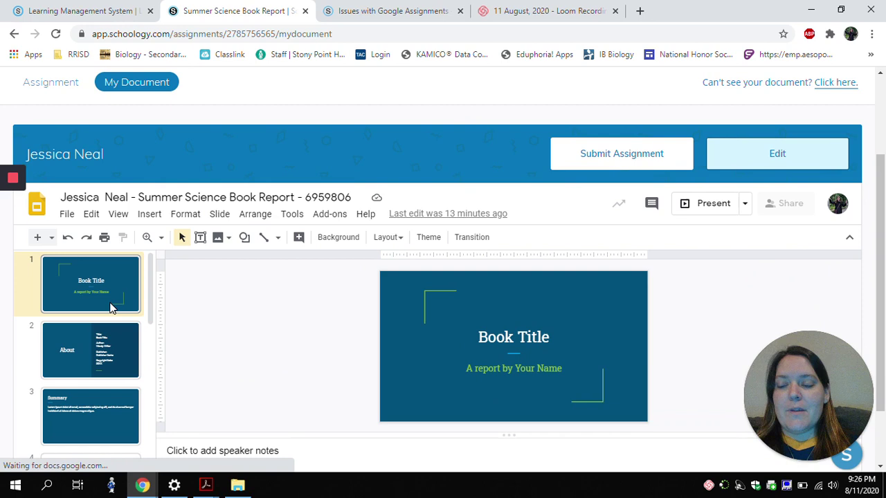
scroll(110, 305, "down", 3)
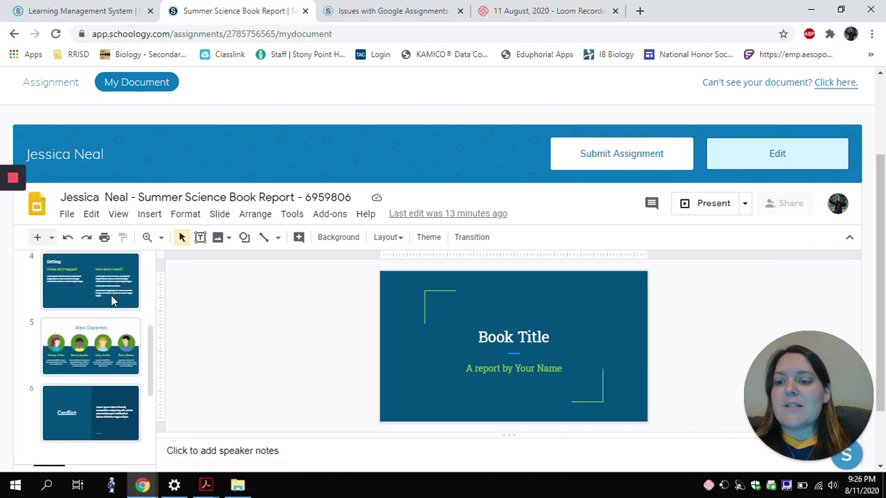
scroll(112, 300, "up", 3)
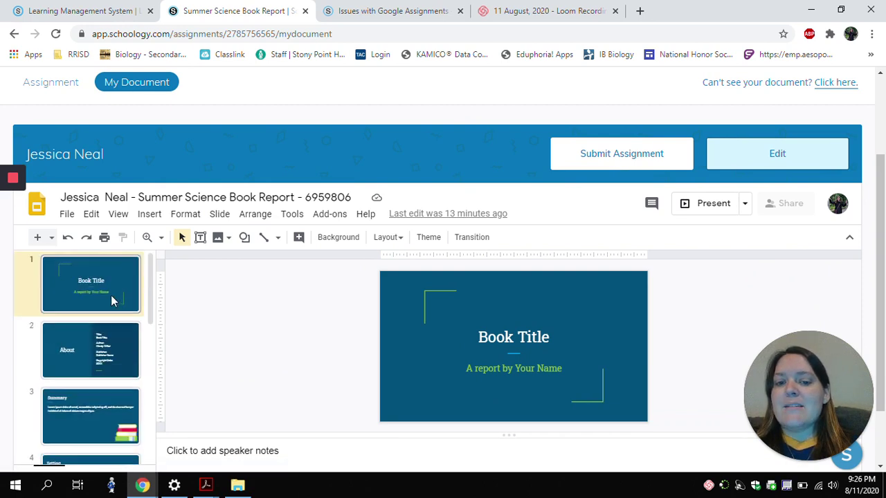
left_click(538, 341)
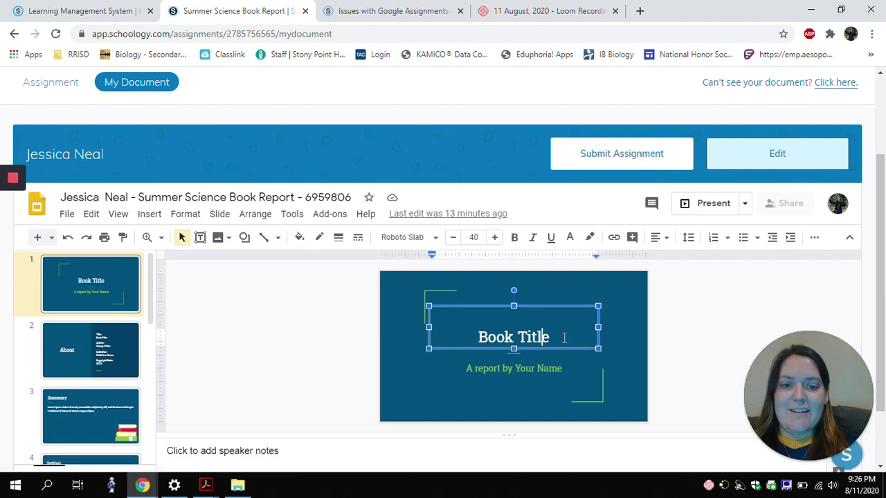
left_click_drag(549, 334, 481, 332)
key("BackSpace")
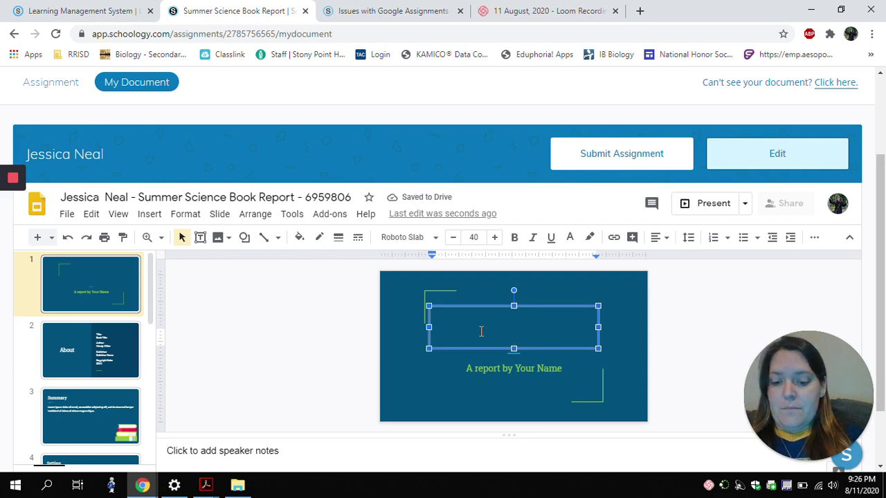
type("Parasit")
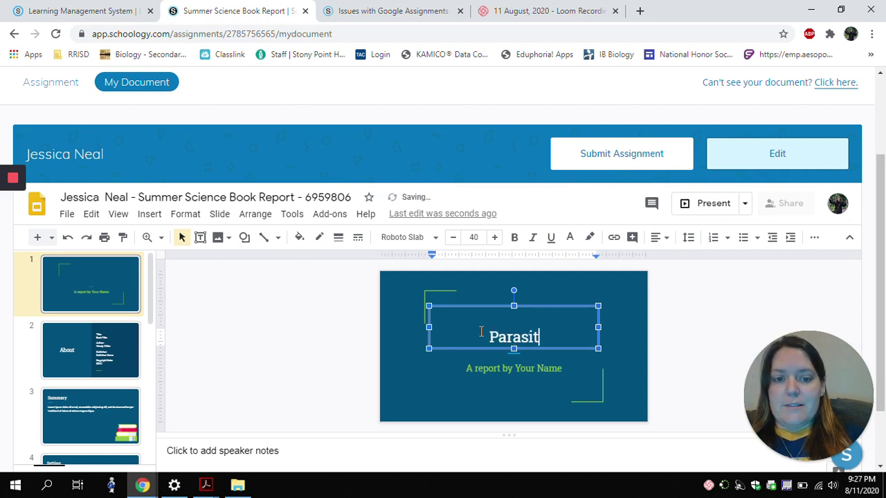
type("e Rex")
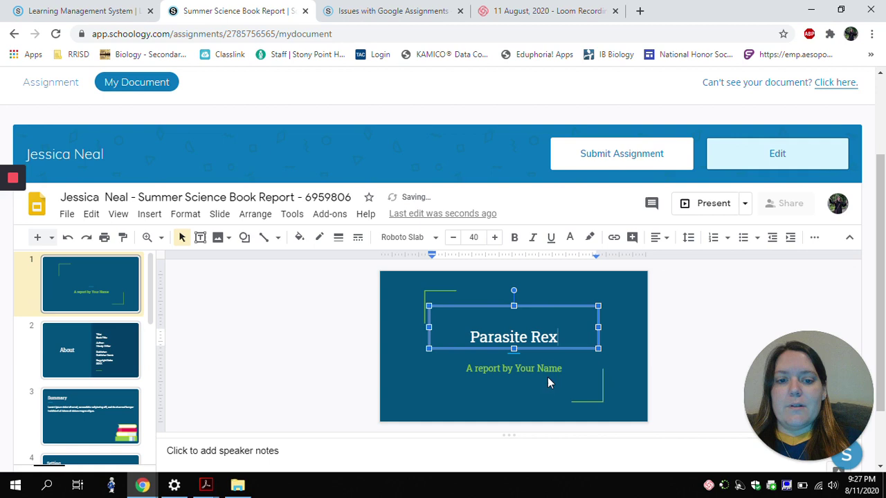
Put the student's name in the subtitle, open the report in Google Slides, then return to Schoology.
left_click(557, 371)
left_click_drag(562, 371, 518, 369)
type("Y")
key("BackSpace")
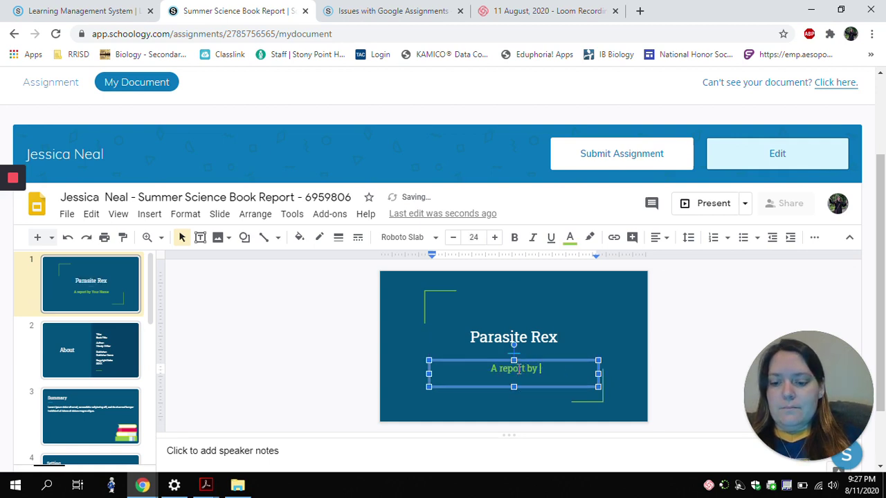
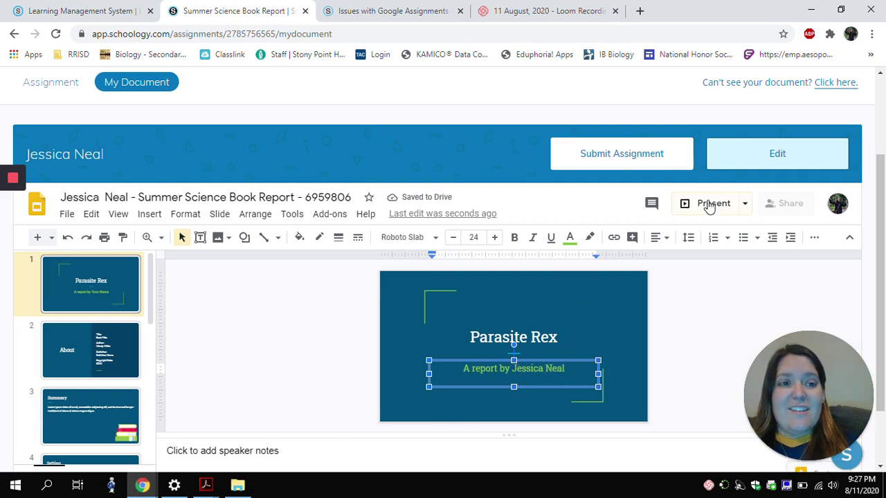
left_click(738, 164)
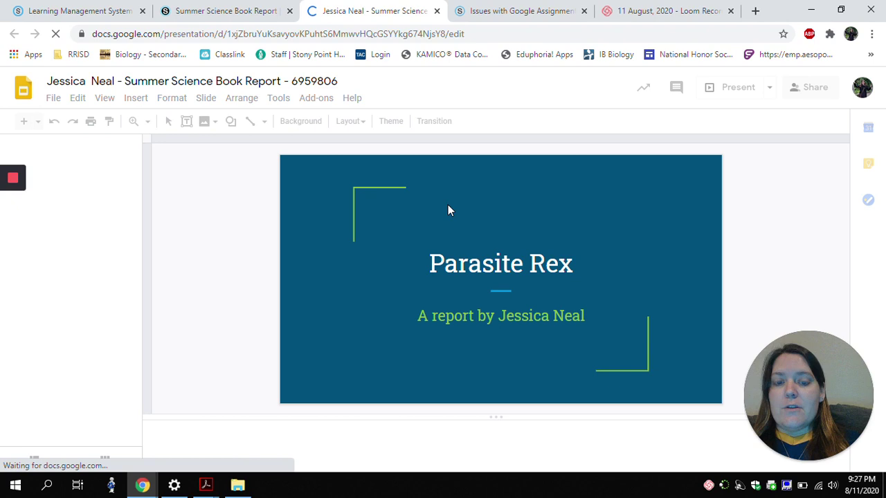
left_click(240, 9)
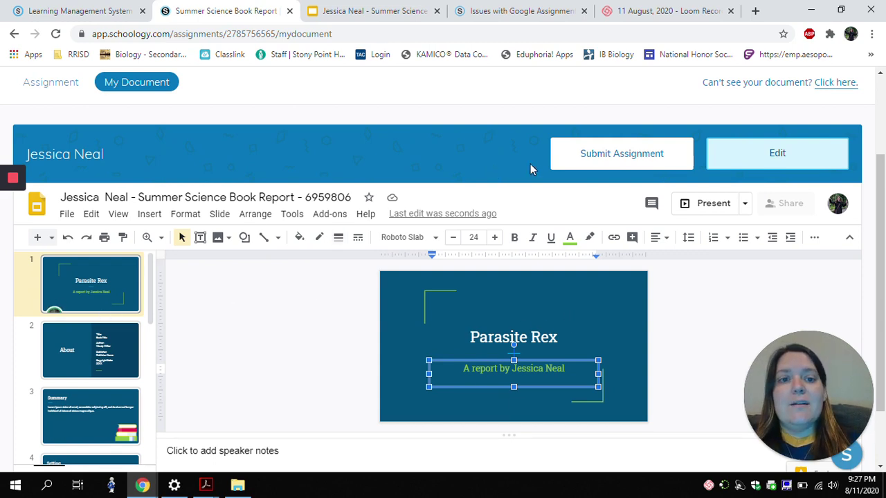
Submit the Summer Science Book Report, confirming with Yes, and dismiss the Submitted! message.
left_click(624, 164)
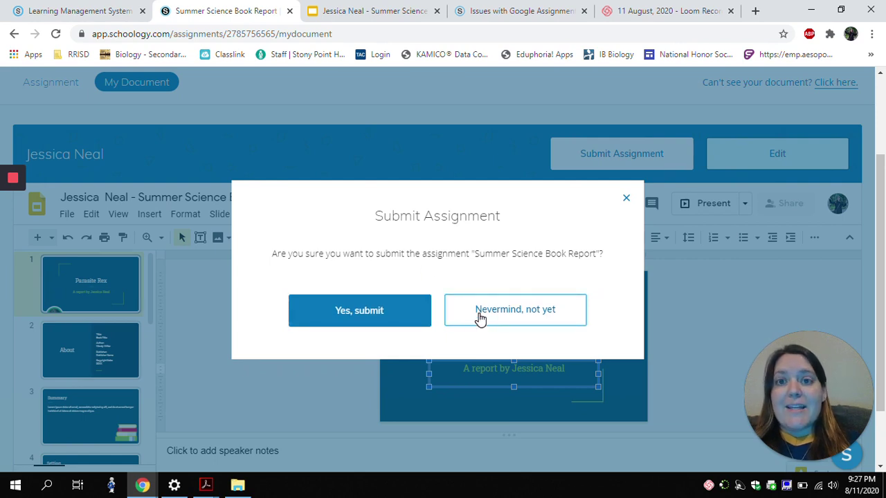
left_click(365, 317)
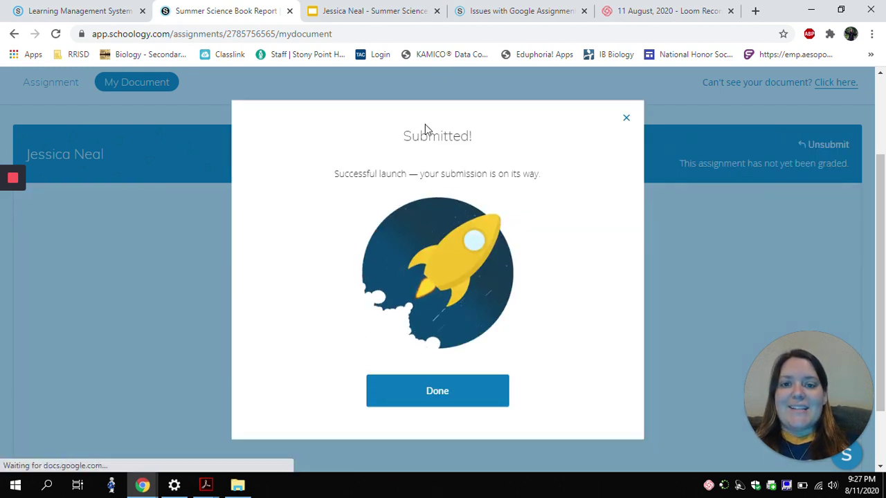
left_click(452, 402)
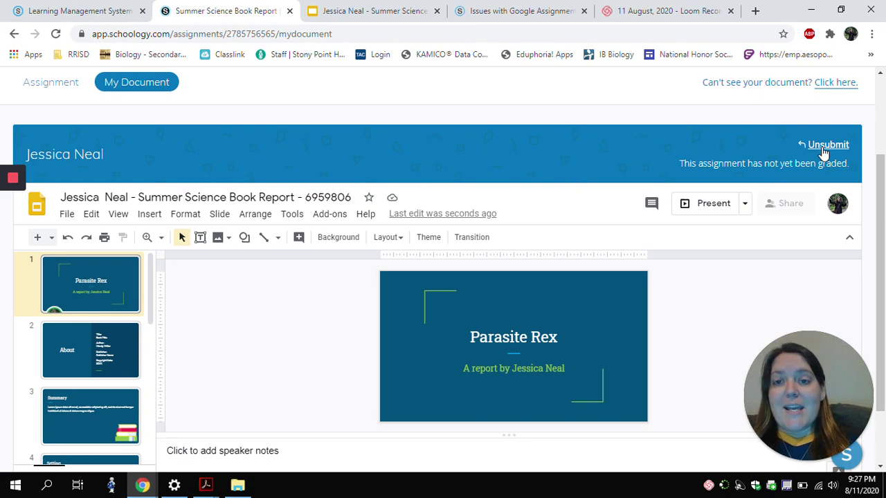
scroll(573, 168, "up", 2)
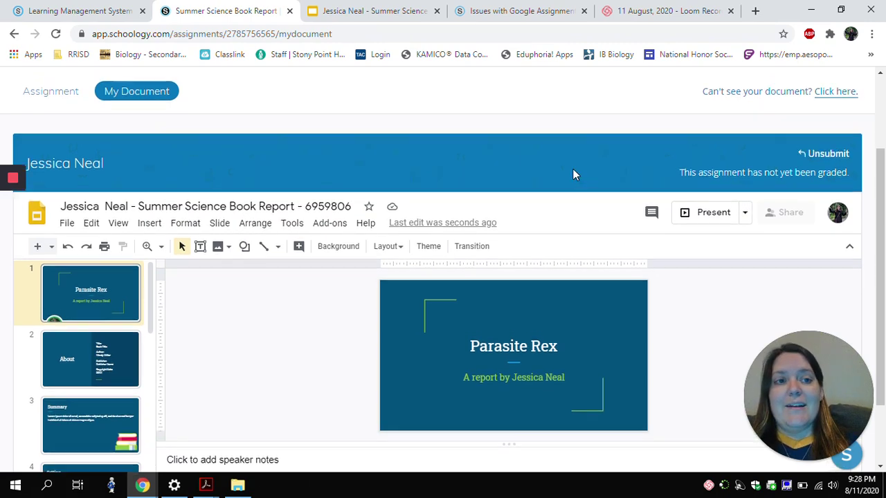
scroll(573, 173, "down", 2)
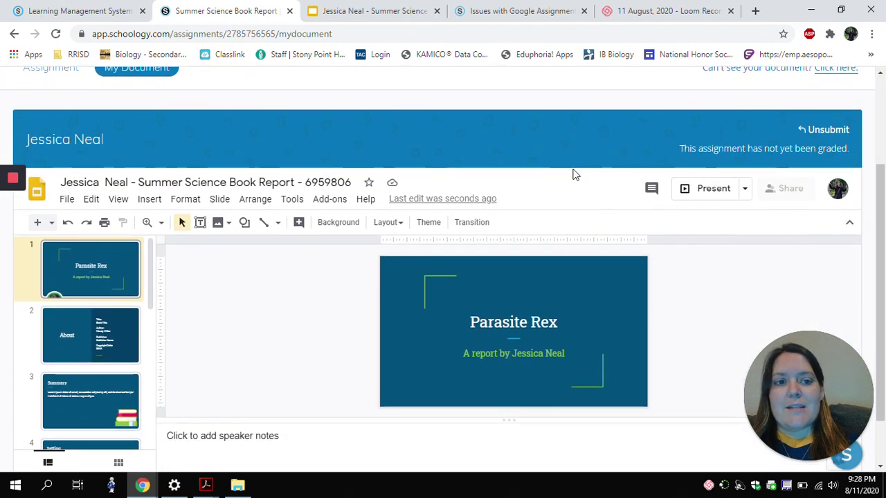
scroll(564, 175, "down", 1)
scroll(564, 175, "up", 2)
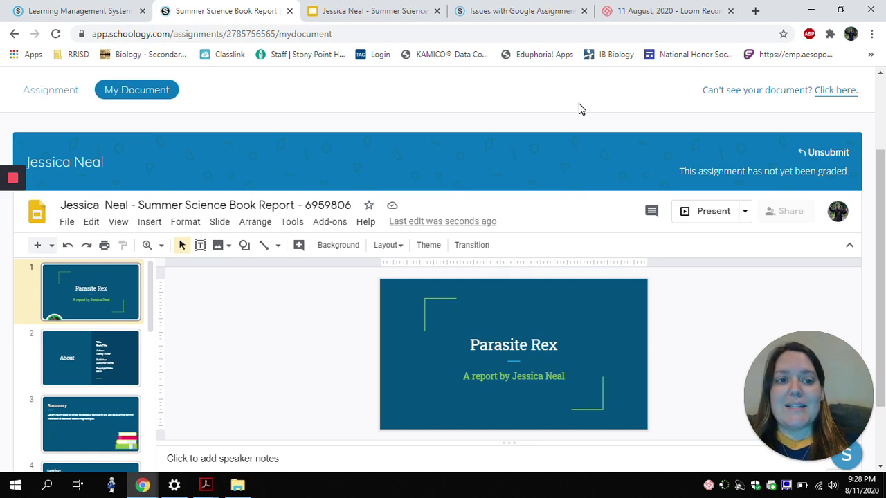
scroll(580, 109, "up", 2)
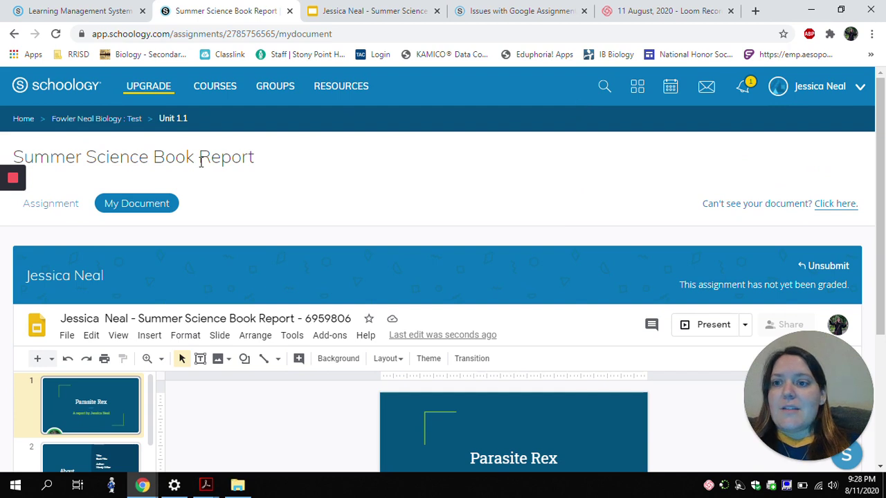
Go back to the Unit 1.1 list and open the Your Science Poem assignment.
left_click(167, 124)
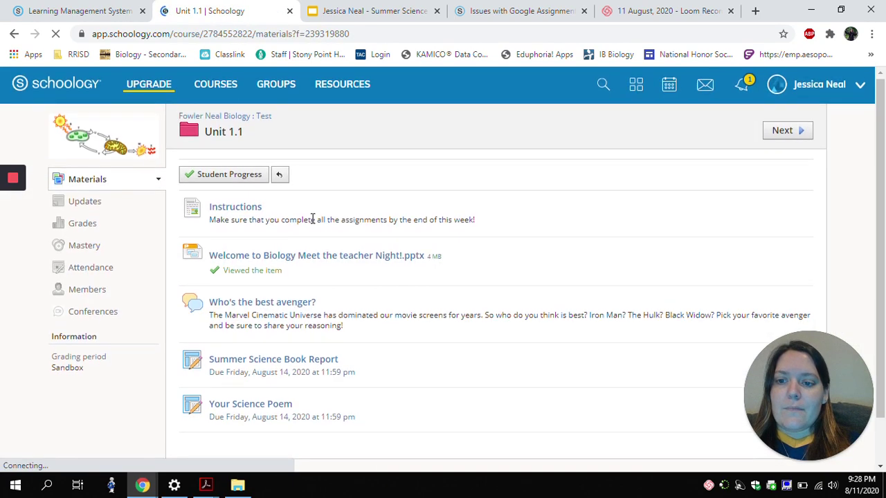
scroll(312, 217, "down", 2)
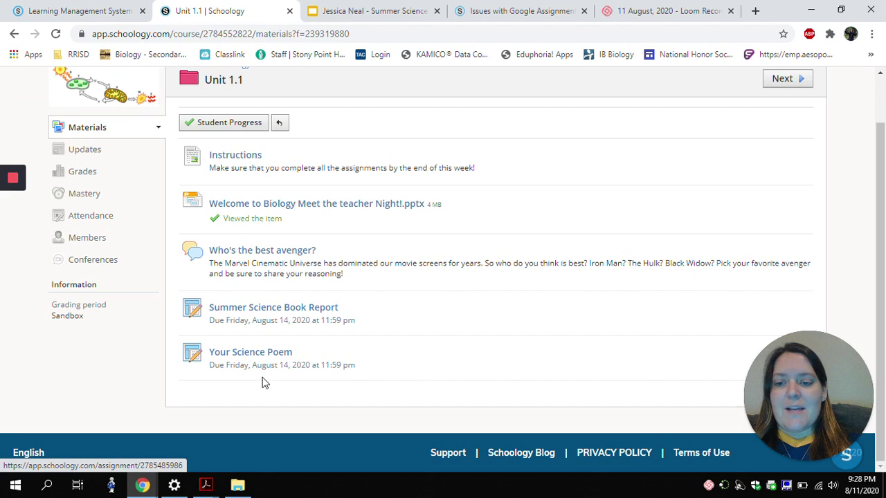
left_click(262, 353)
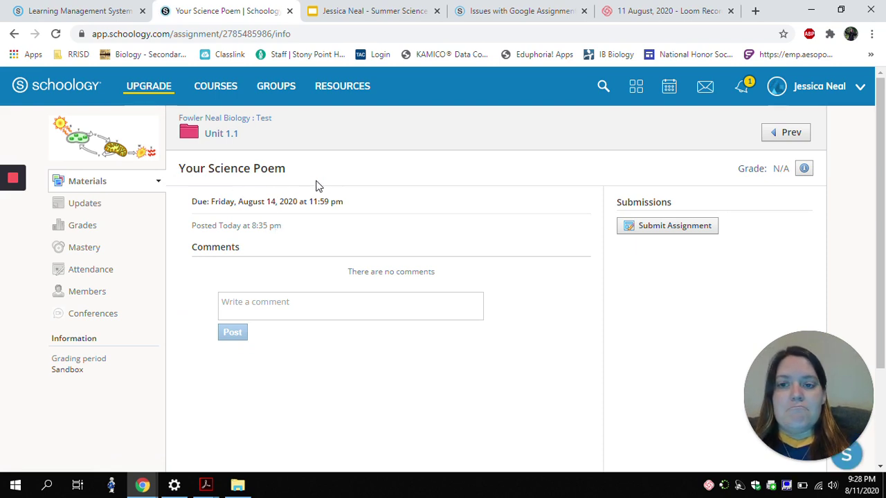
Start a Science Poem submission, skip the local file upload, and write 'This is my poem'.
left_click(655, 229)
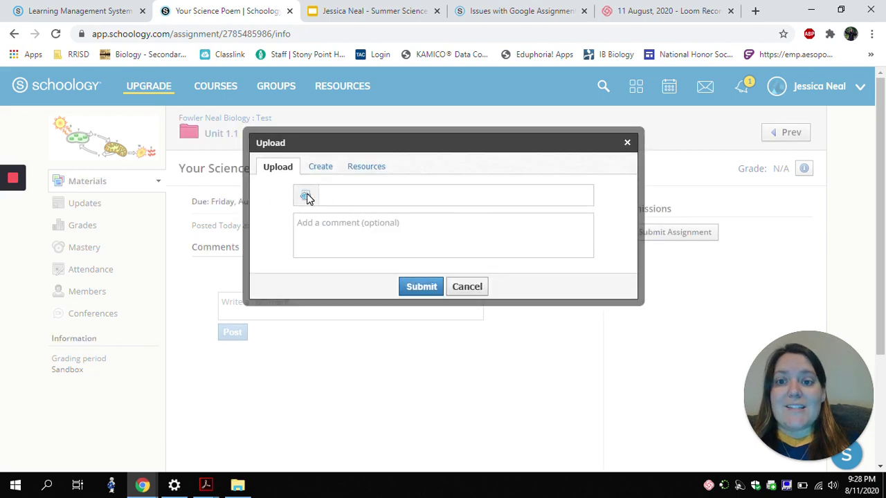
left_click(308, 198)
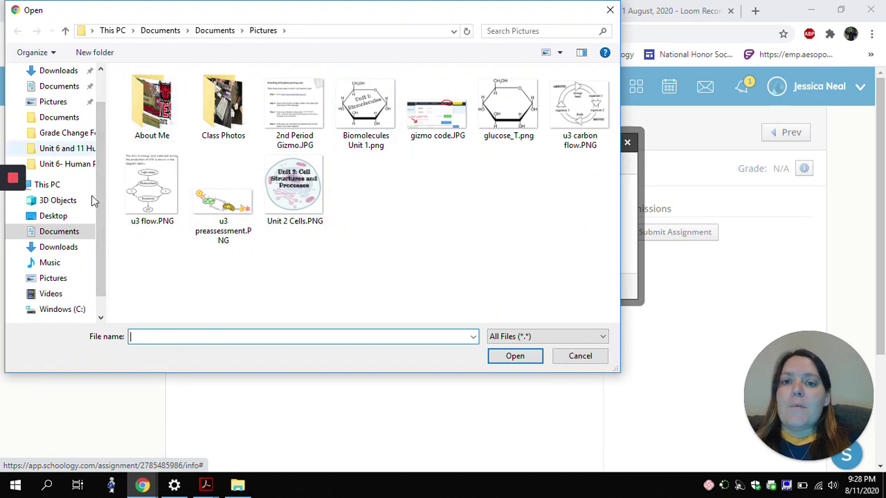
left_click(568, 357)
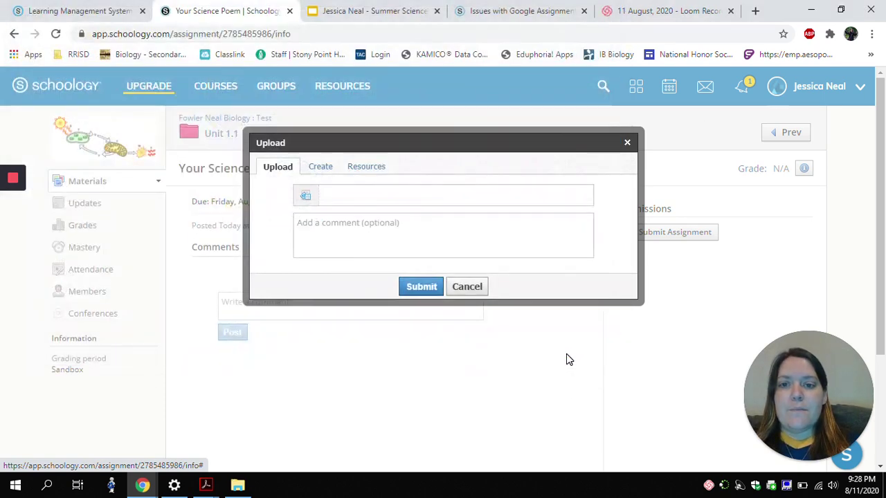
left_click(319, 169)
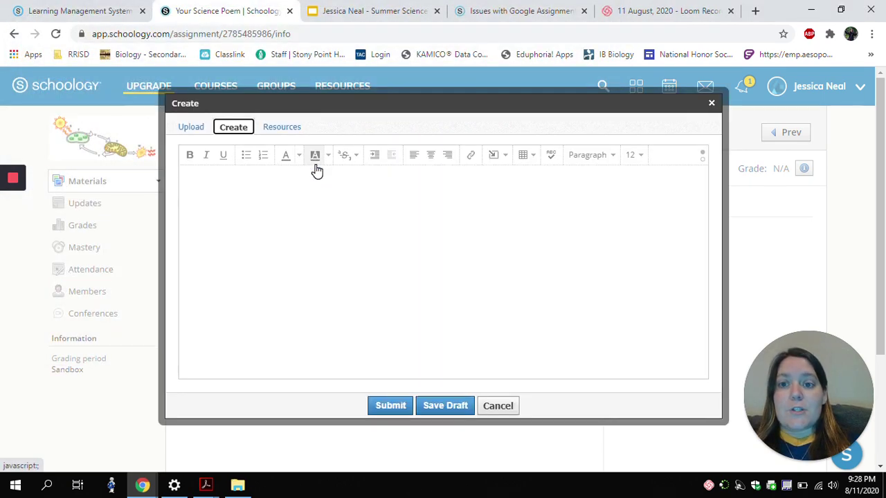
left_click(296, 193)
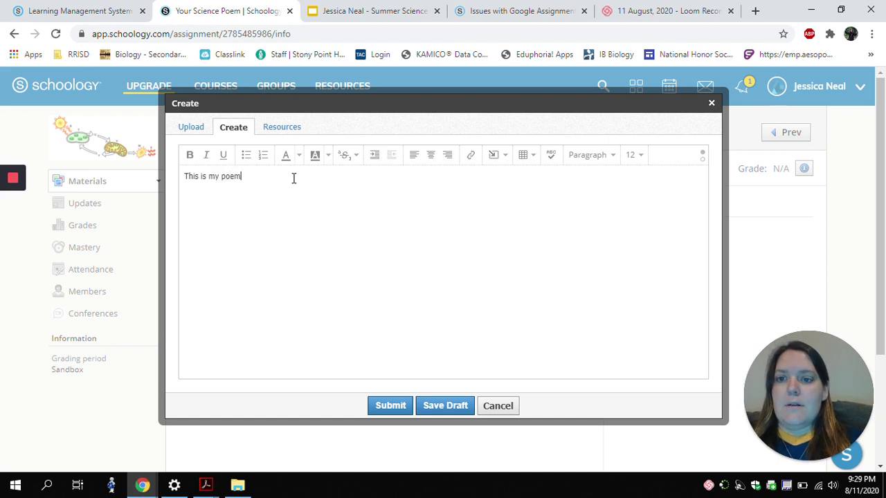
Open the Google Drive resource app from Resources > Apps and browse the Drive files.
left_click(290, 128)
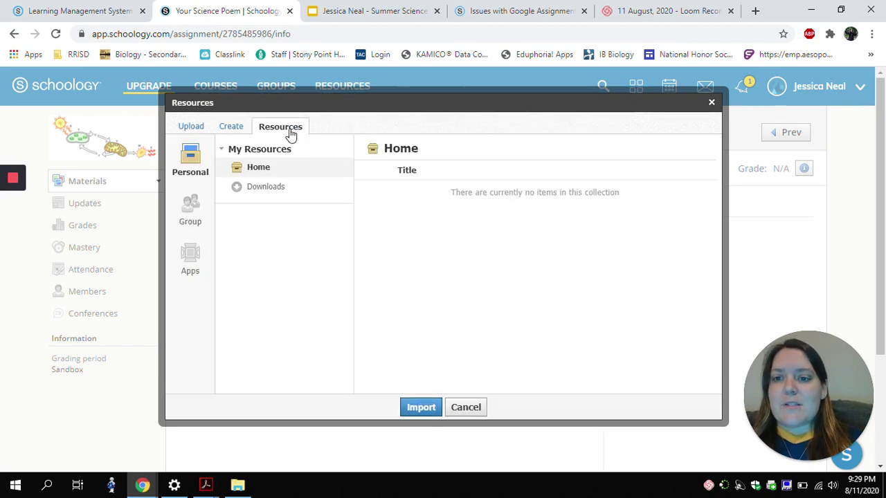
left_click(257, 133)
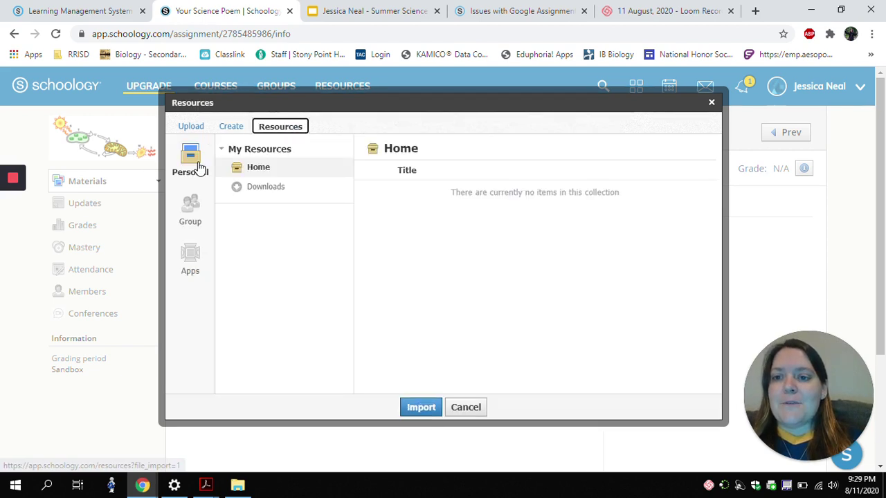
left_click(196, 258)
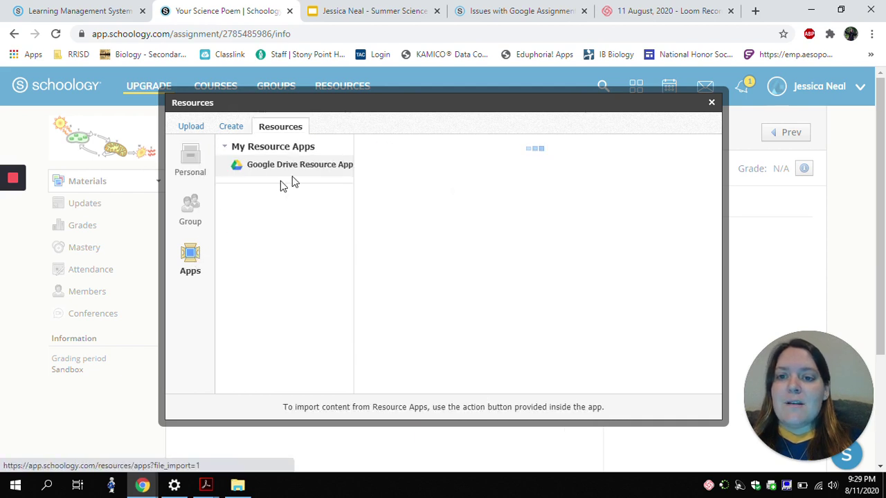
left_click(288, 176)
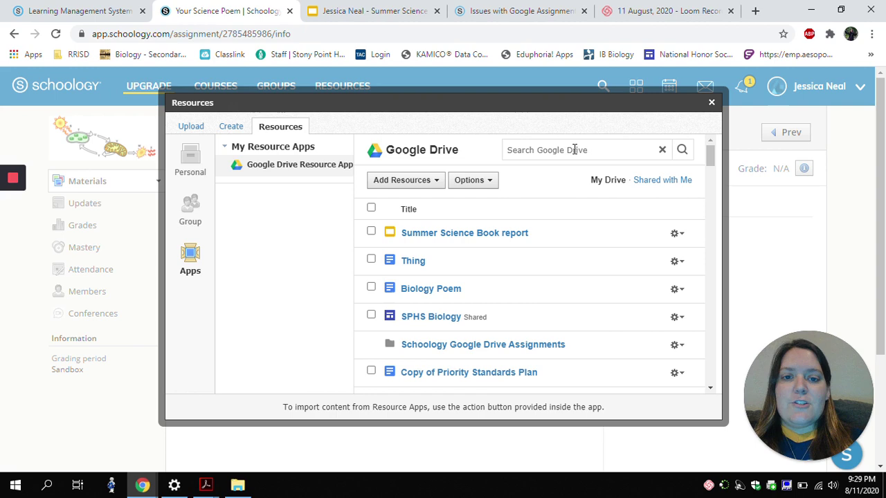
scroll(432, 262, "down", 3)
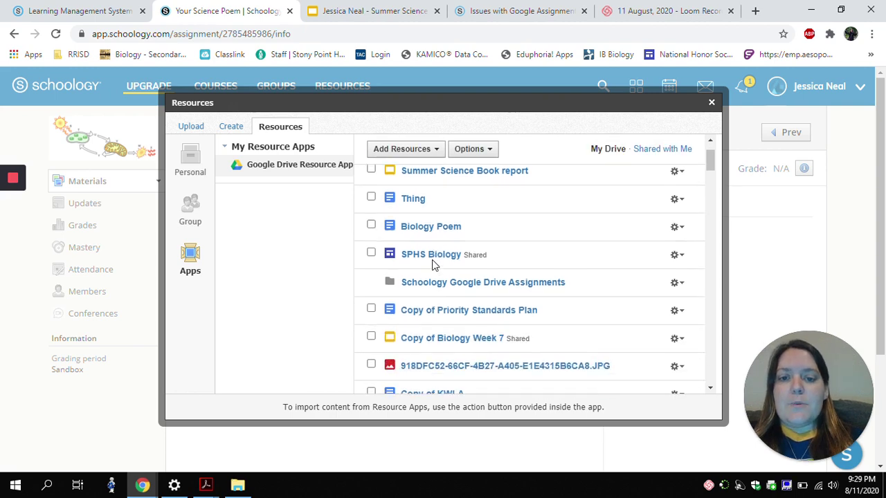
scroll(432, 262, "down", 3)
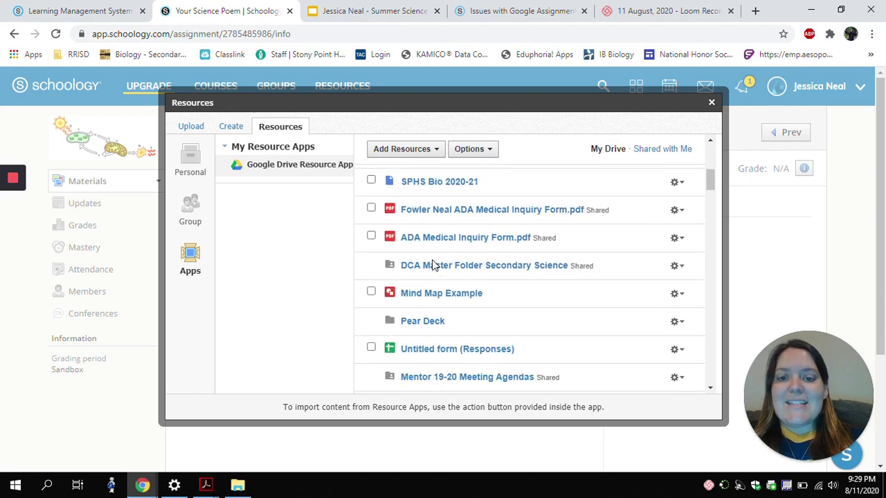
scroll(432, 262, "up", 5)
scroll(432, 259, "up", 1)
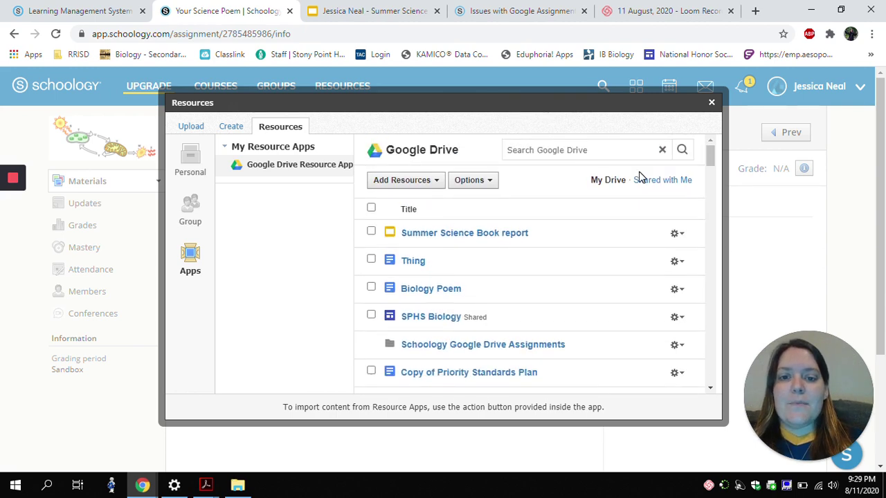
Search Drive for 'Bio', select Biology Poem, and import it as the submission.
left_click(605, 148)
type("Biology Poem")
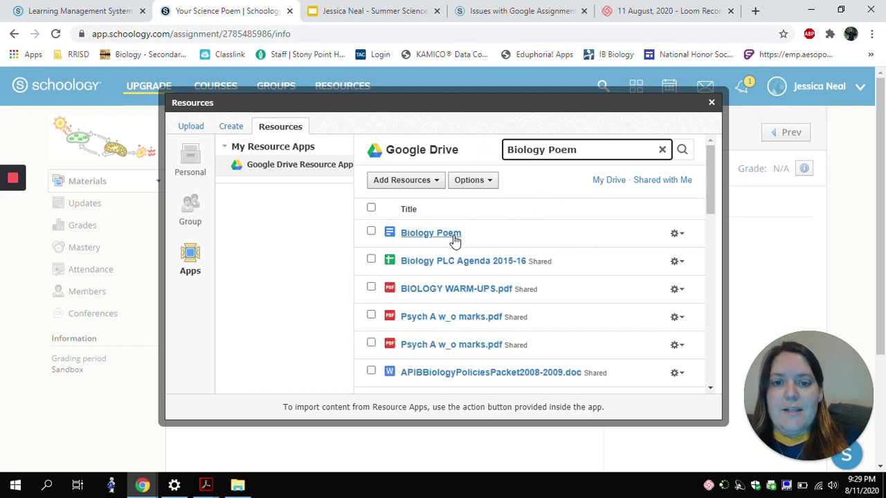
left_click(371, 232)
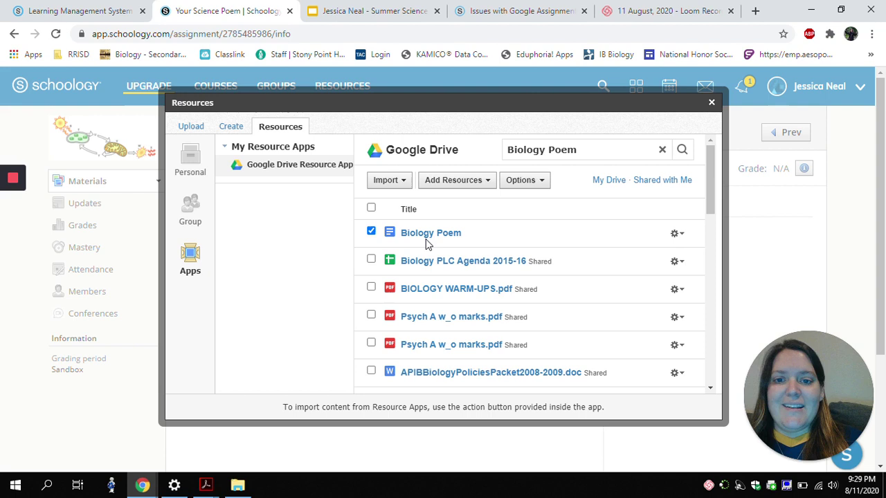
left_click(402, 181)
left_click(407, 203)
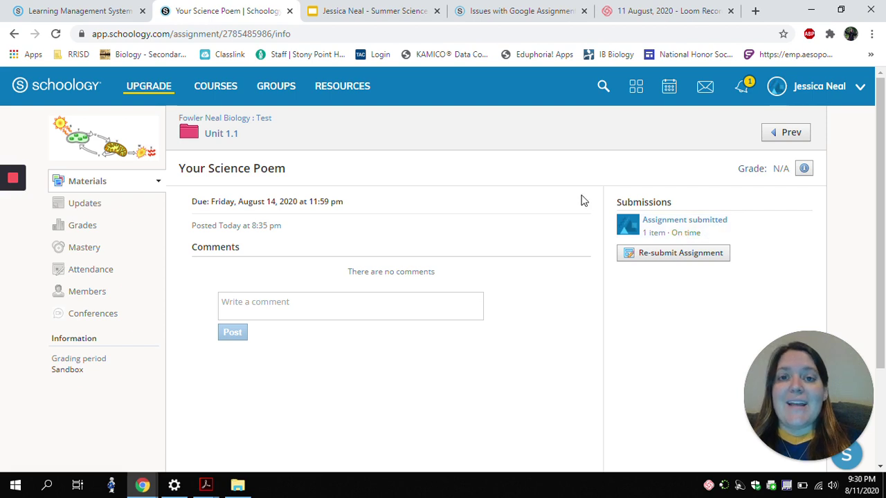
Glance at the Summer Science Book Report assignment, then return to the Unit 1.1 materials list.
left_click(779, 136)
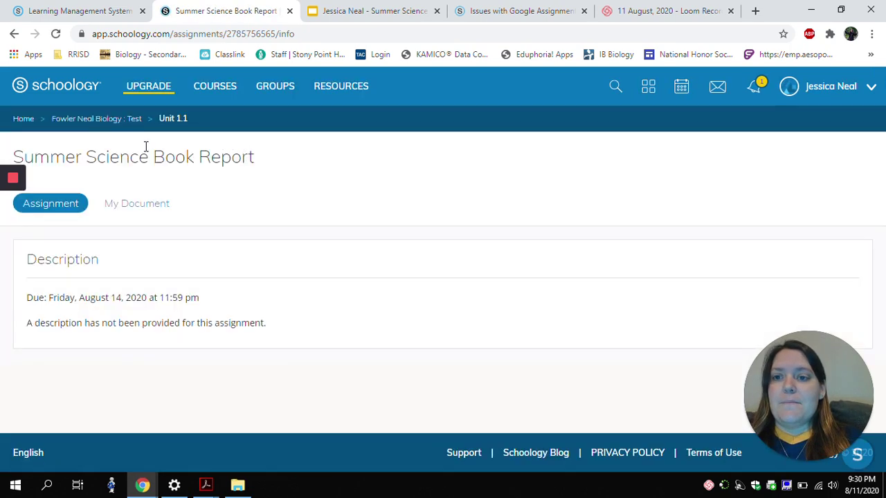
left_click(177, 122)
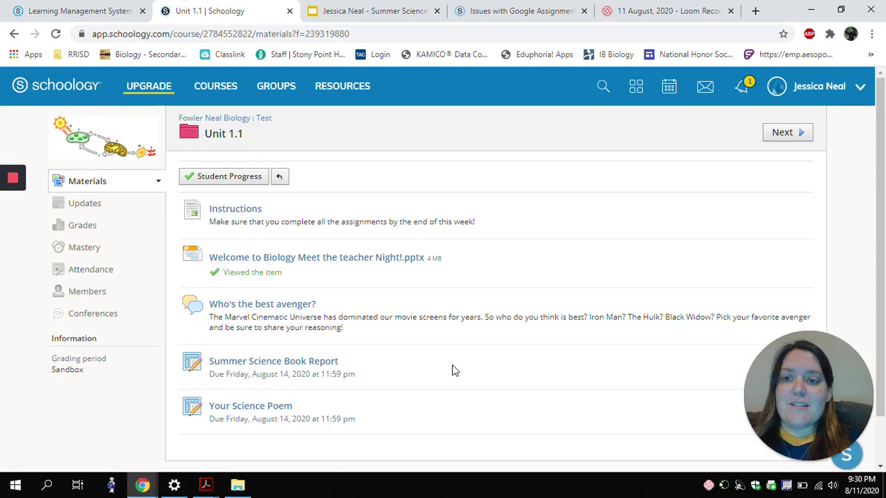
scroll(453, 370, "down", 1)
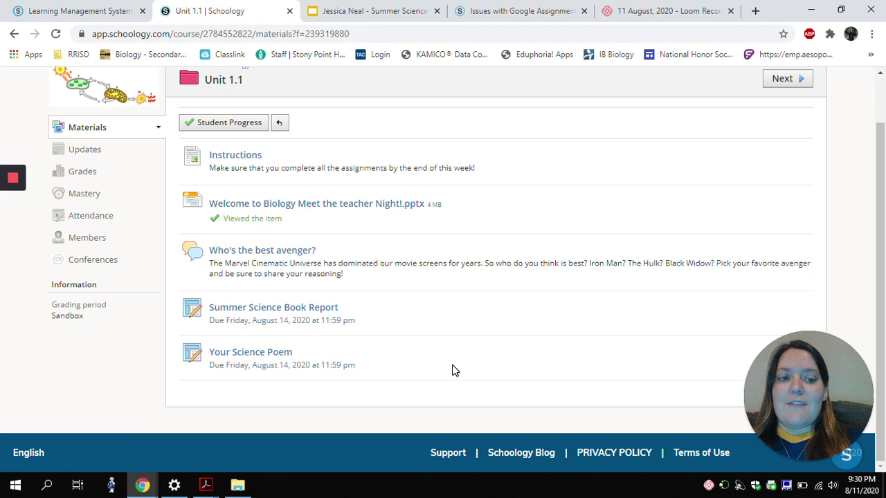